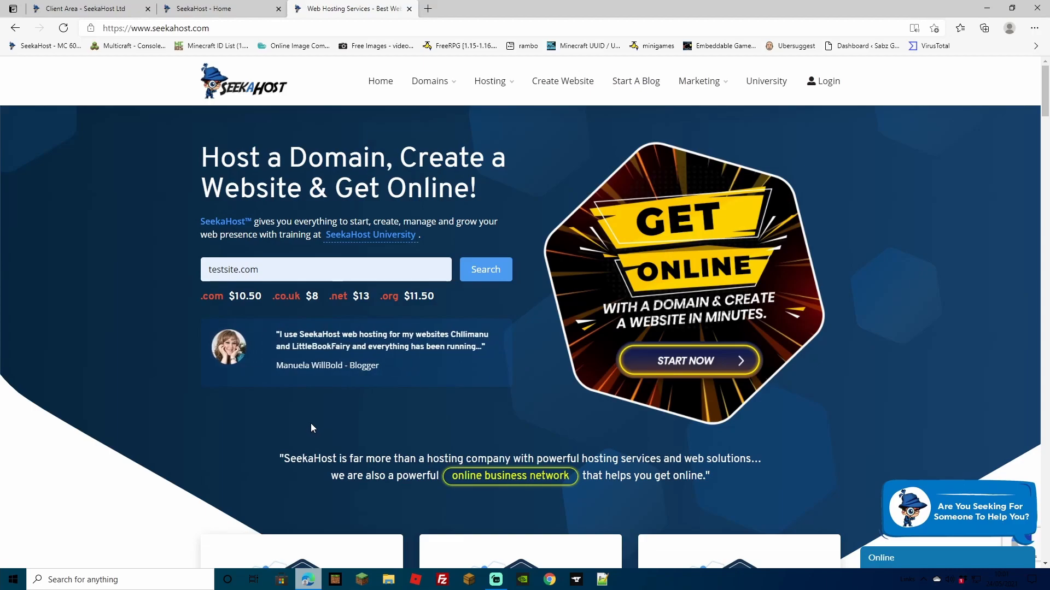
- Open the site info for jdogofficial.com from the WordPress sites in the hosting control panel
key(ctrl+w)
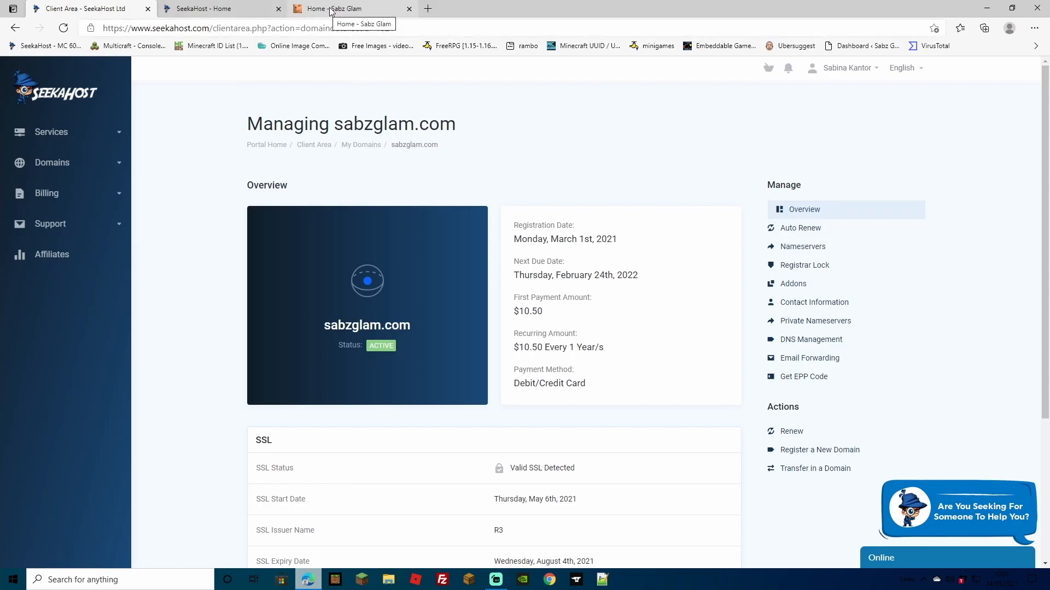
click(331, 9)
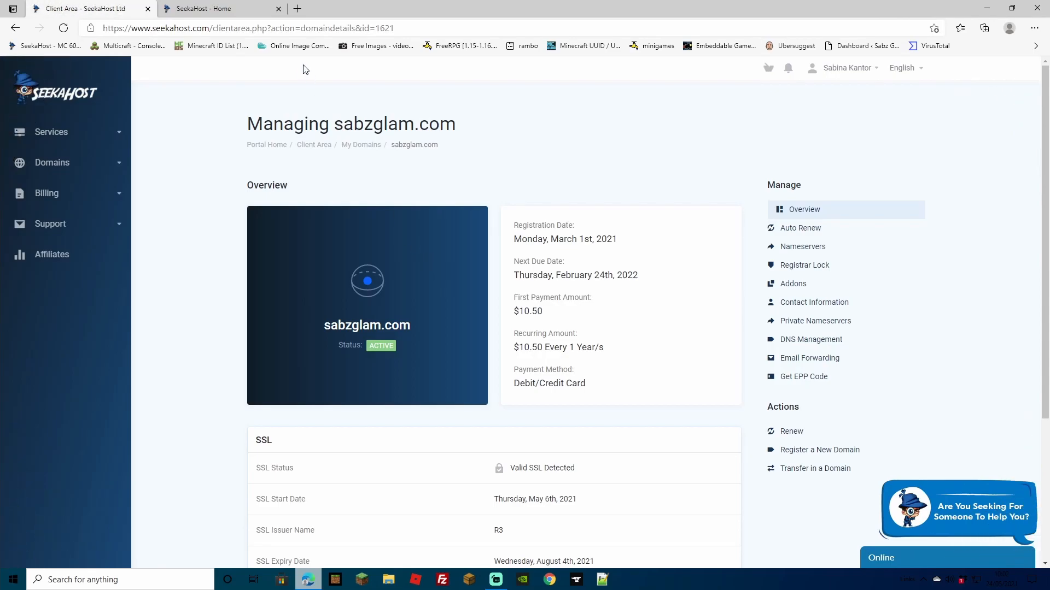
click(229, 16)
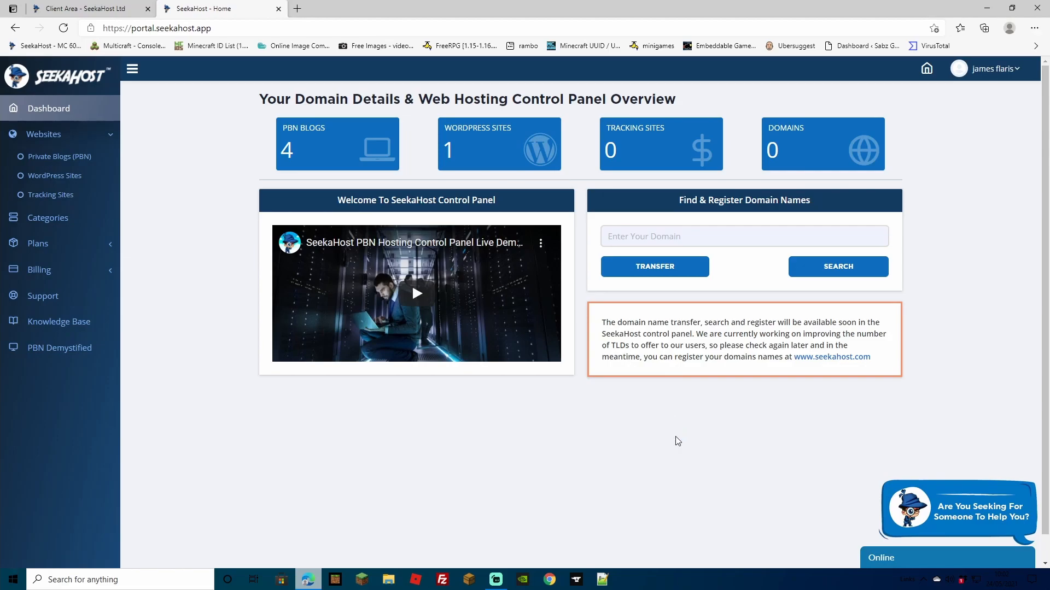
click(469, 157)
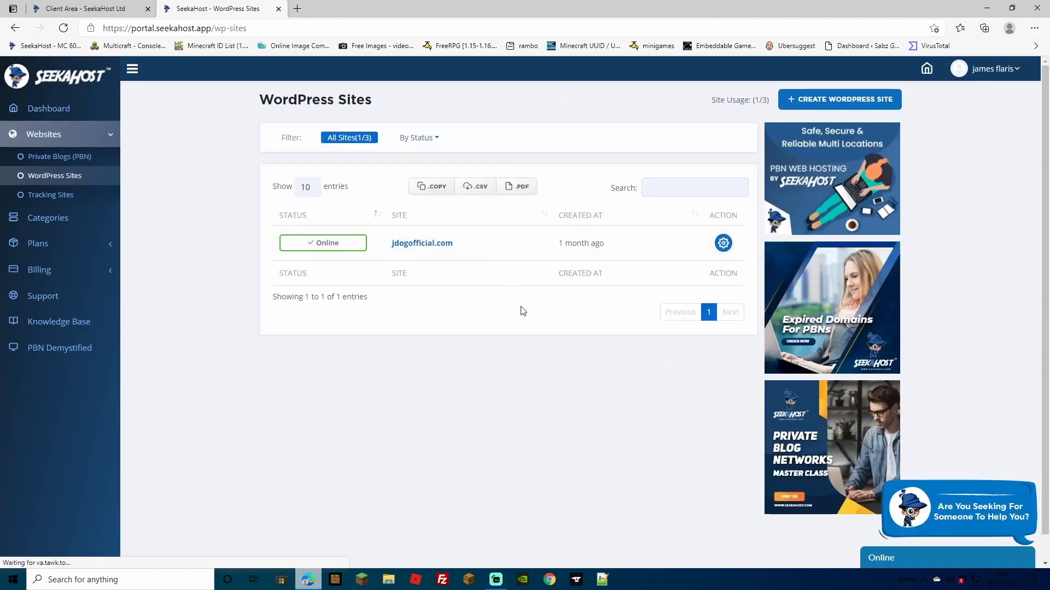
click(725, 247)
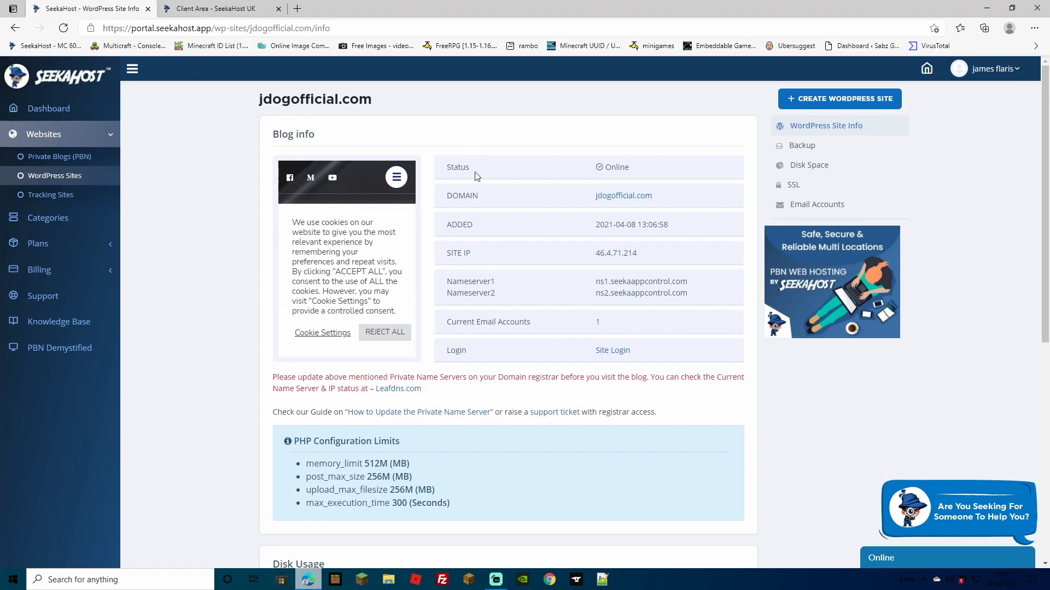
- Open the nameserver settings of the jdogofficial.com domain in the client area
click(208, 11)
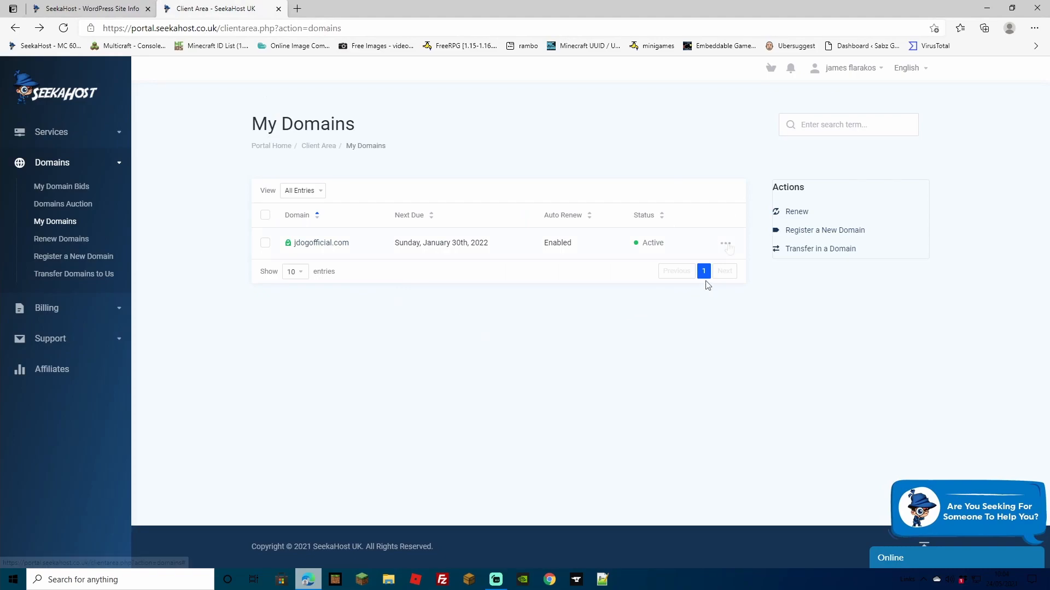
click(726, 244)
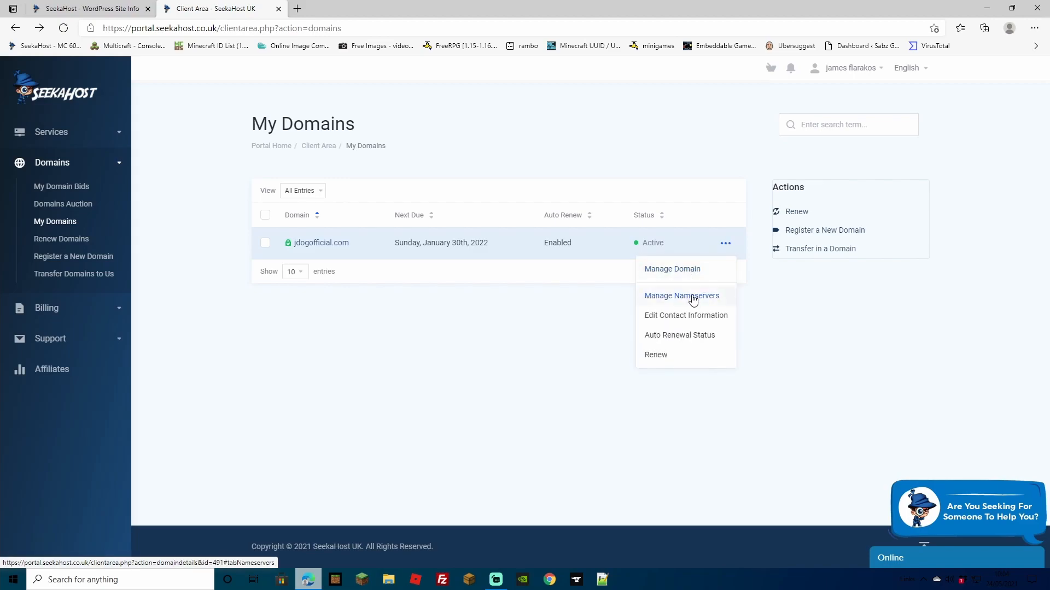
click(692, 272)
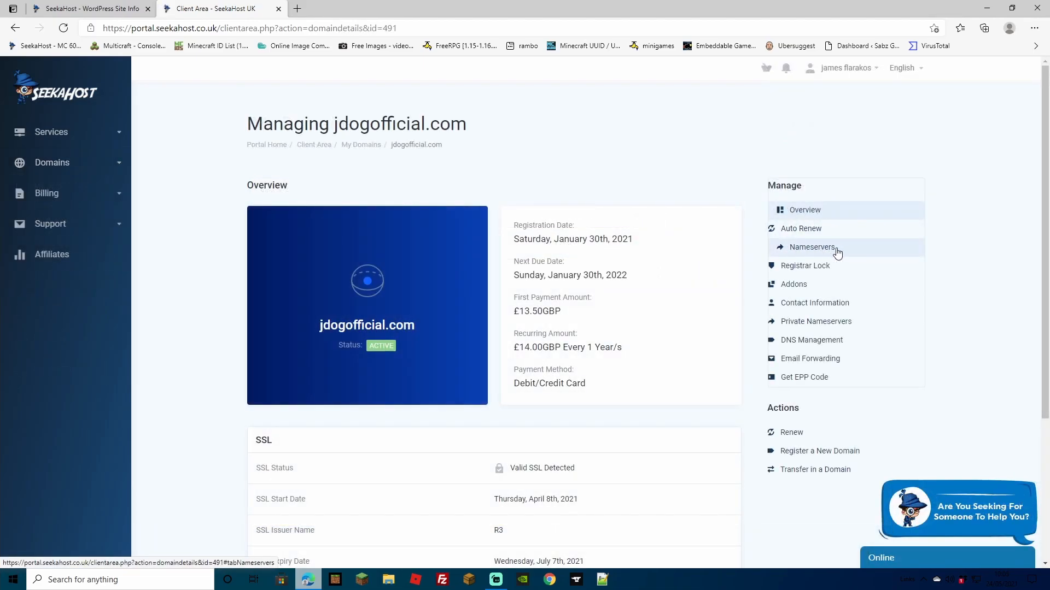
click(801, 251)
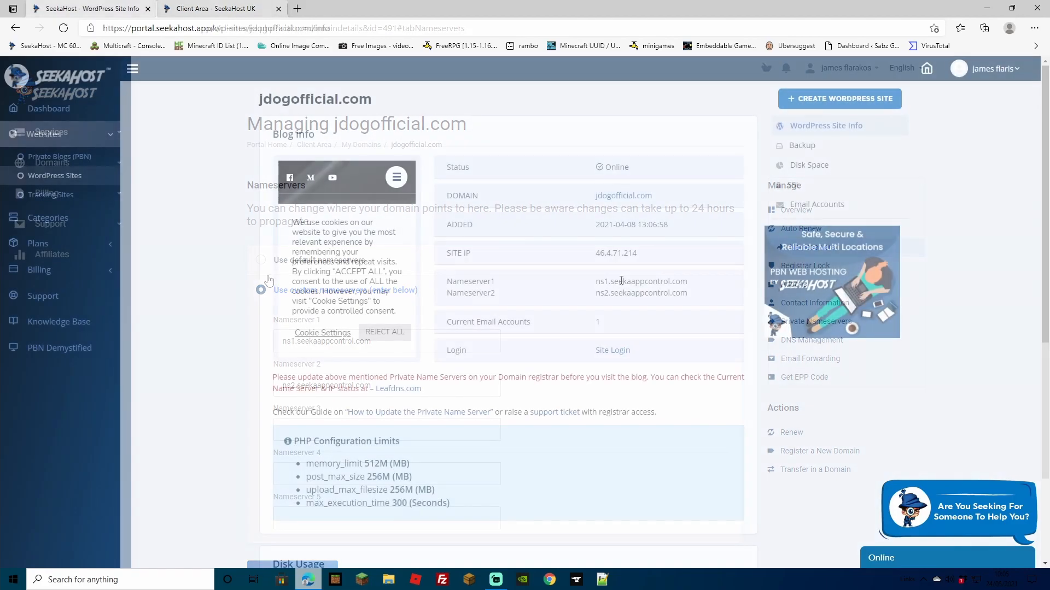
- Copy ns1.seekaappcontrol.com from the jdogofficial.com site info into the domain's Nameserver 1 field
drag(595, 281, 690, 281)
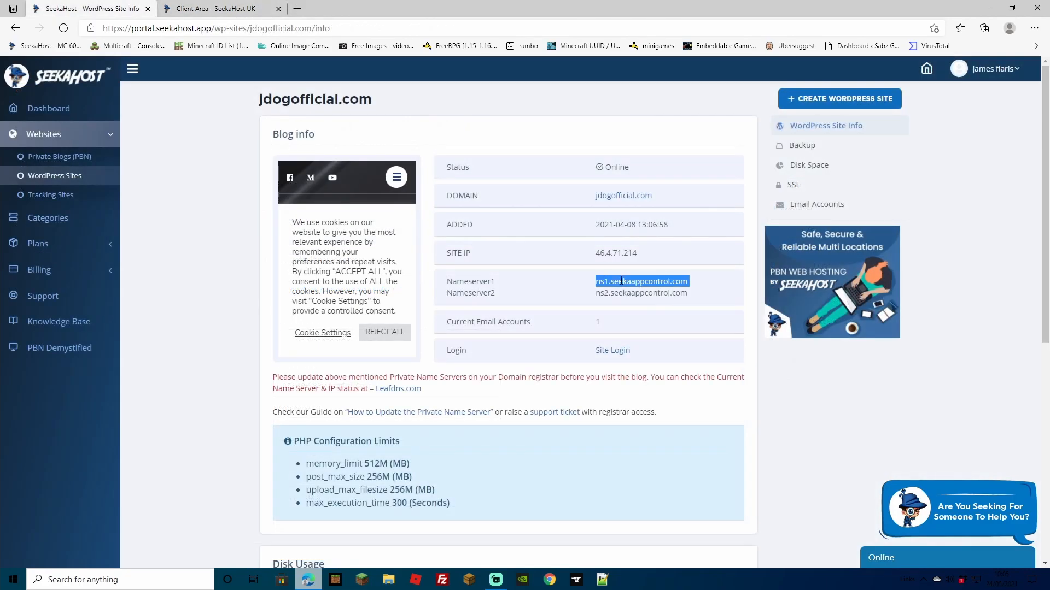
right_click(620, 281)
click(650, 291)
click(233, 13)
triple_click(396, 342)
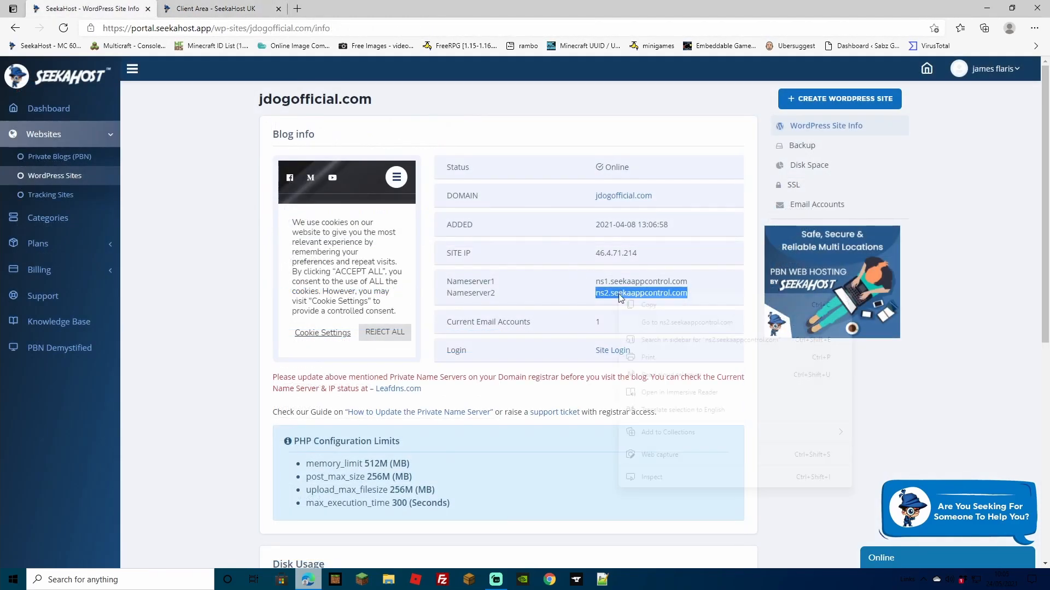
- Copy ns2.seekaappcontrol.com from the jdogofficial.com site info into the domain's Nameserver 2 field
right_click(645, 295)
click(650, 305)
click(242, 9)
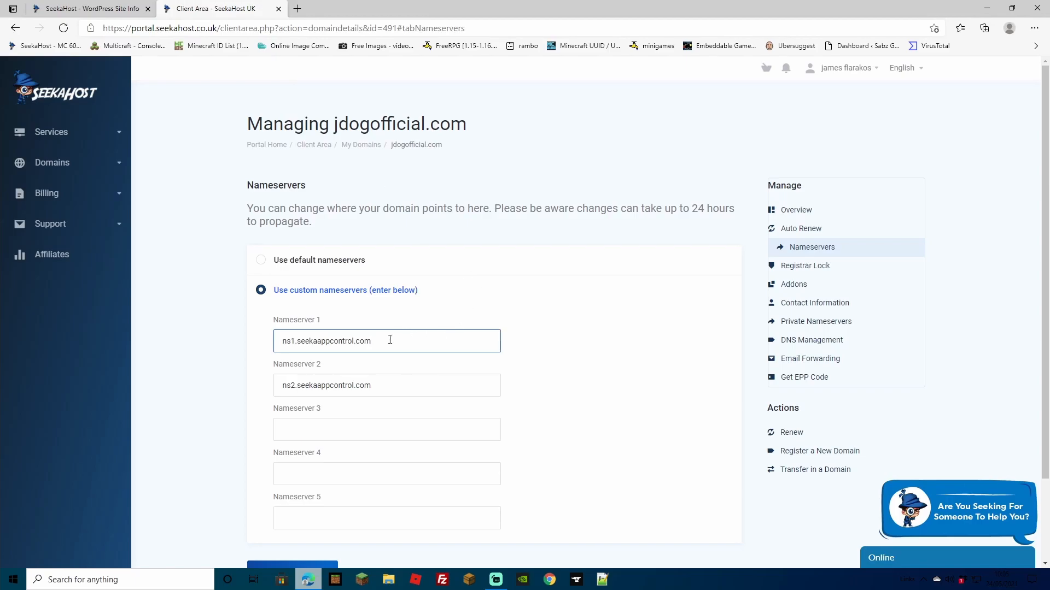
triple_click(336, 386)
right_click(337, 387)
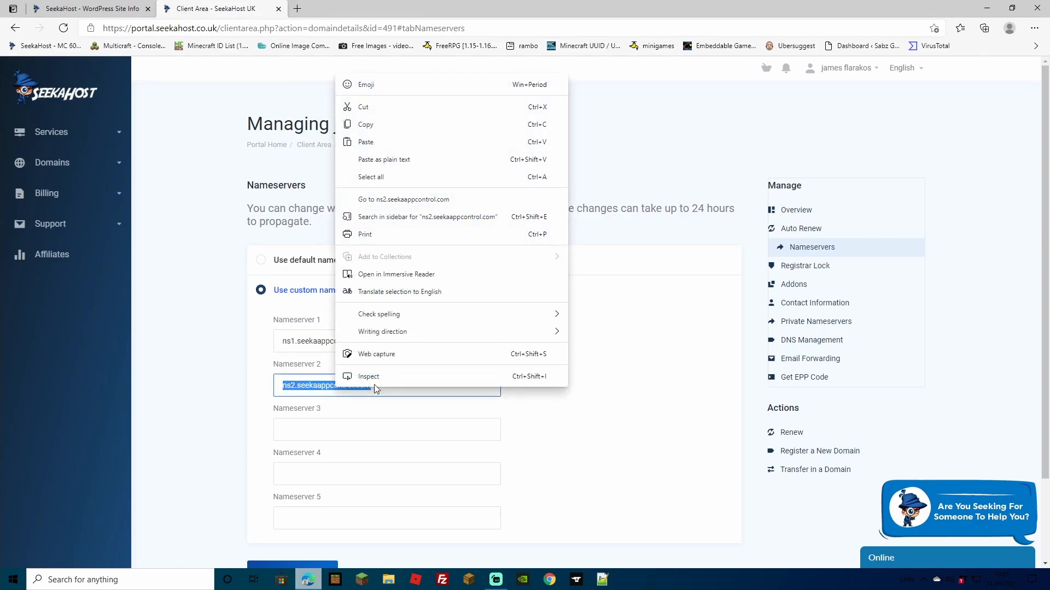
click(369, 143)
click(643, 447)
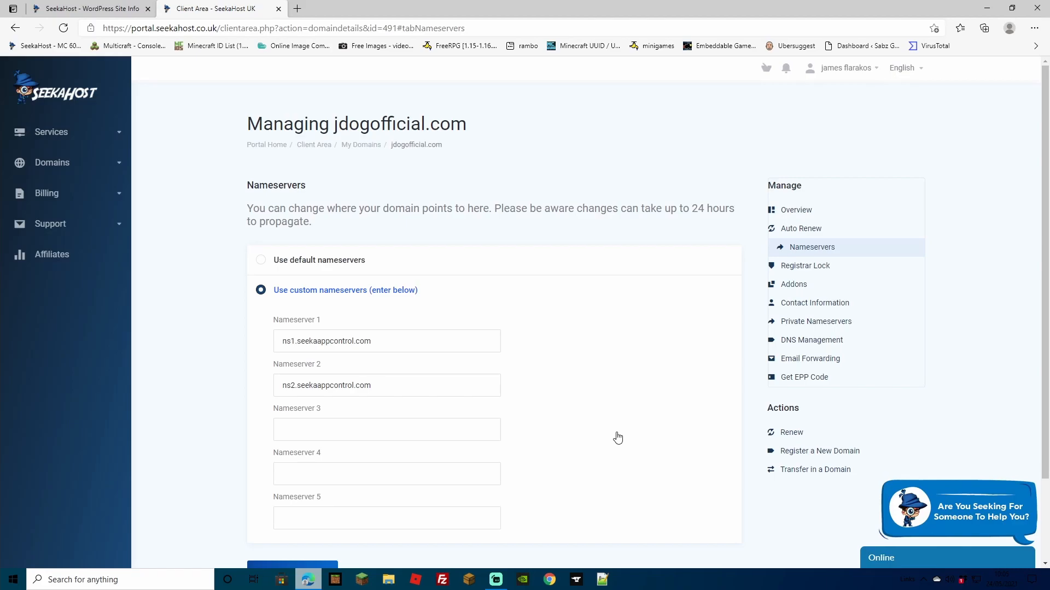
- Apply the jdogofficial.com nameserver change and open the site's SSL settings in the control panel
scroll(617, 439, down, 1)
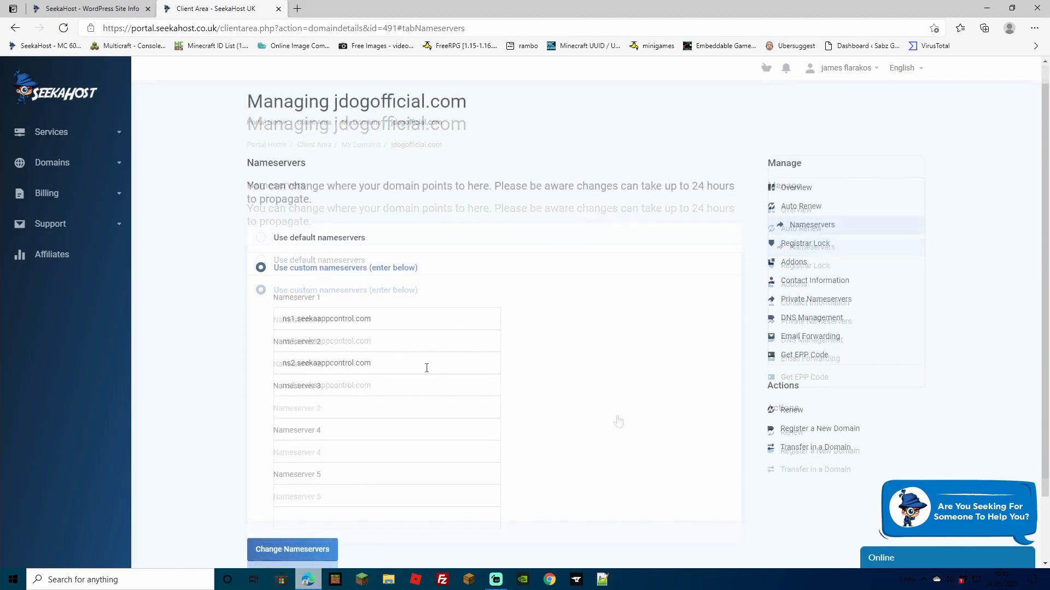
click(306, 550)
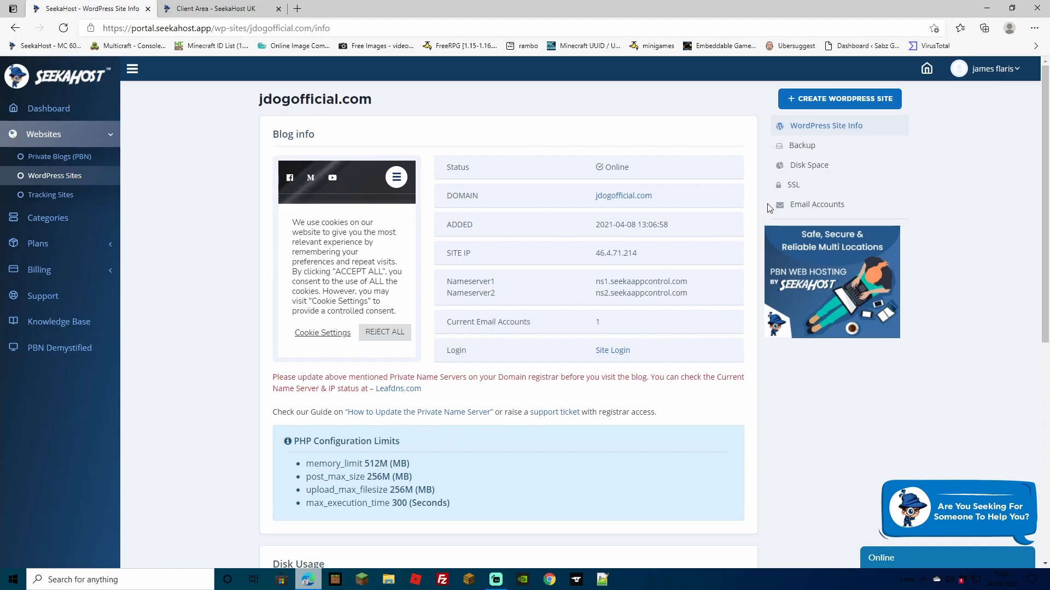
click(795, 185)
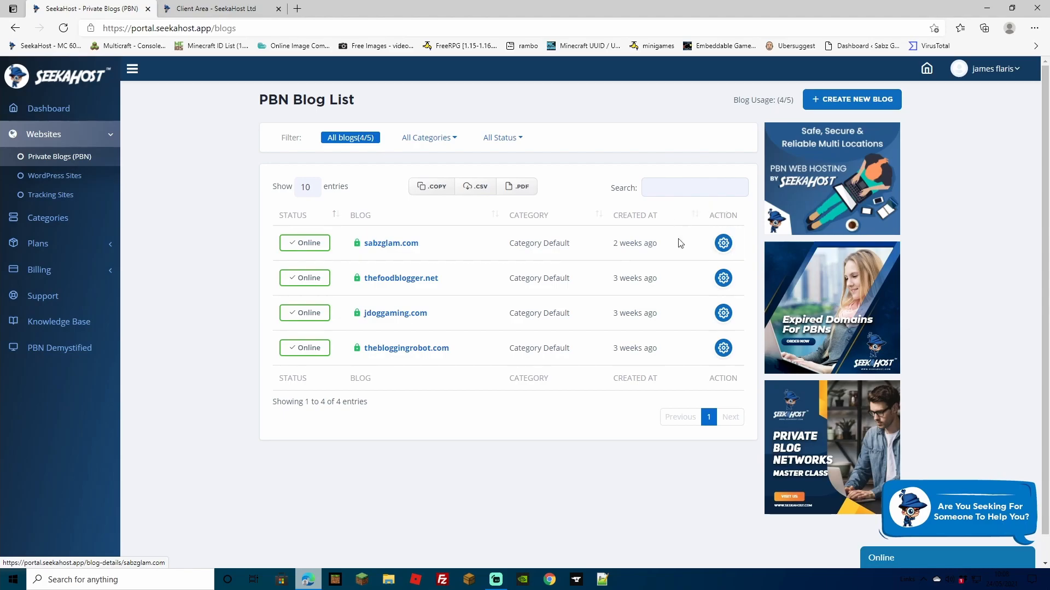
- Open the blog info for sabzglam.com from the private blog list and check its first nameserver
click(723, 244)
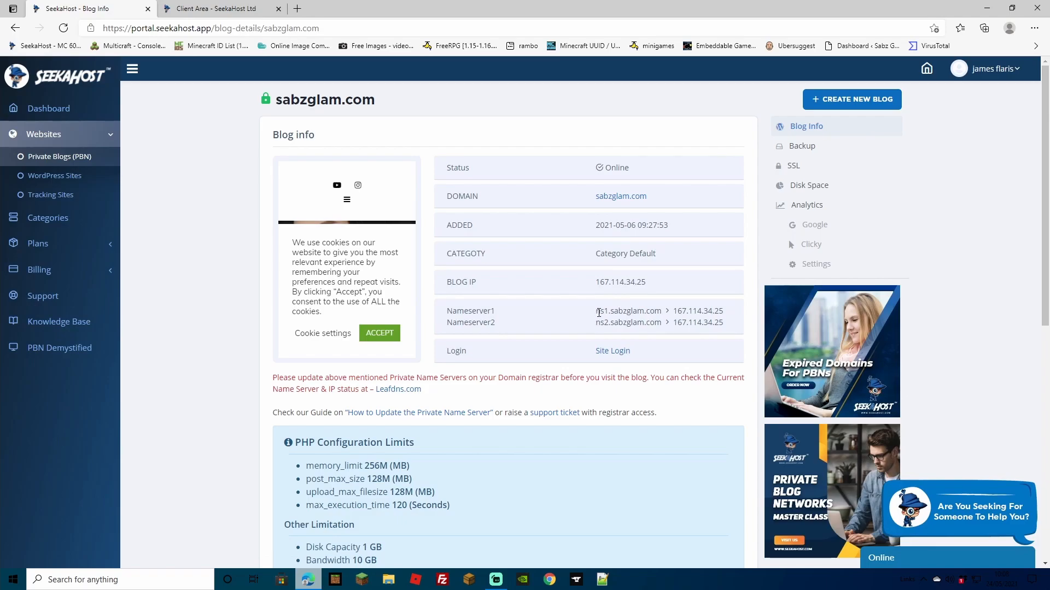
drag(594, 311, 663, 313)
click(562, 323)
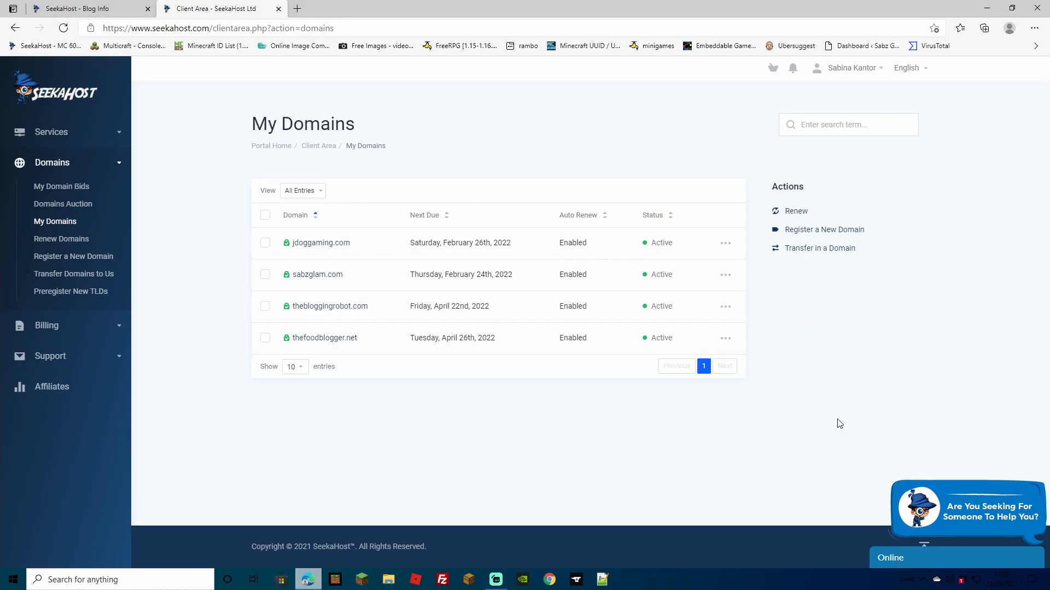
- Open the private nameserver registration page of the sabzglam.com domain in the client area
click(725, 275)
click(695, 301)
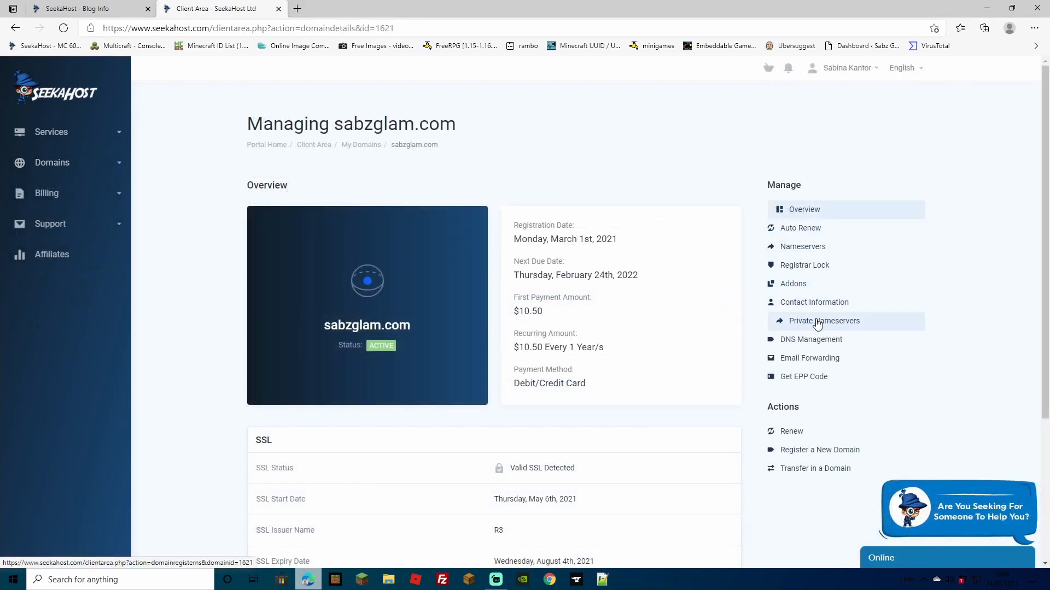
click(817, 323)
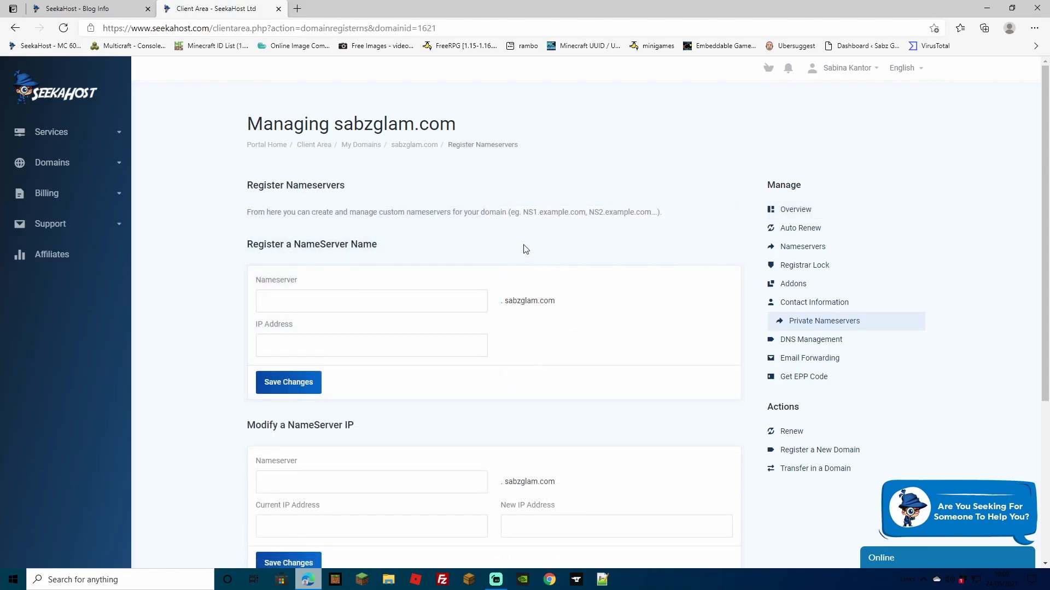
- Register the private nameserver ns1 for sabzglam.com with the blog IP 167.114.34.25
click(105, 10)
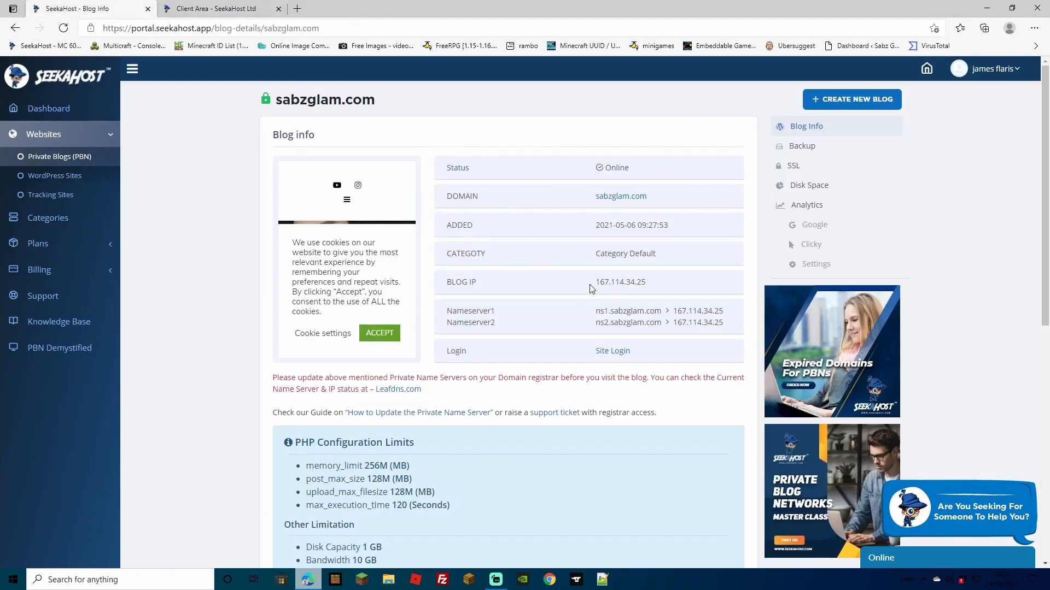
drag(593, 282, 651, 294)
right_click(620, 287)
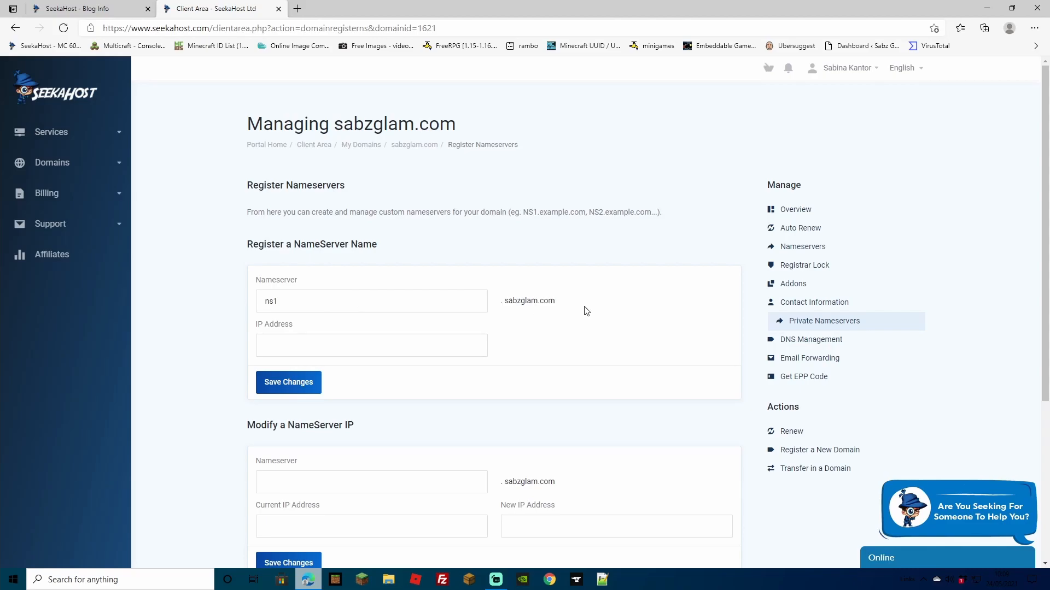
click(273, 345)
key(ctrl+v)
click(306, 388)
- Register the private nameserver ns2 for sabzglam.com with the same blog IP address
click(288, 300)
text(ns2)
click(285, 346)
key(ctrl+v)
click(270, 383)
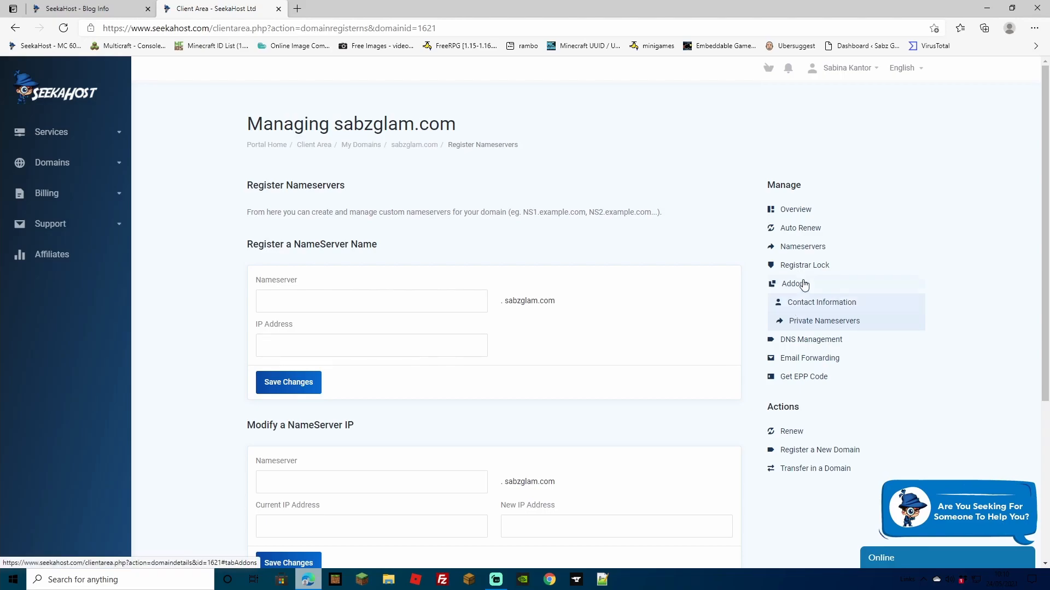
- Set the sabzglam.com domain's custom Nameserver 1 to ns1.sabzglam.com, as given in the blog info
click(802, 251)
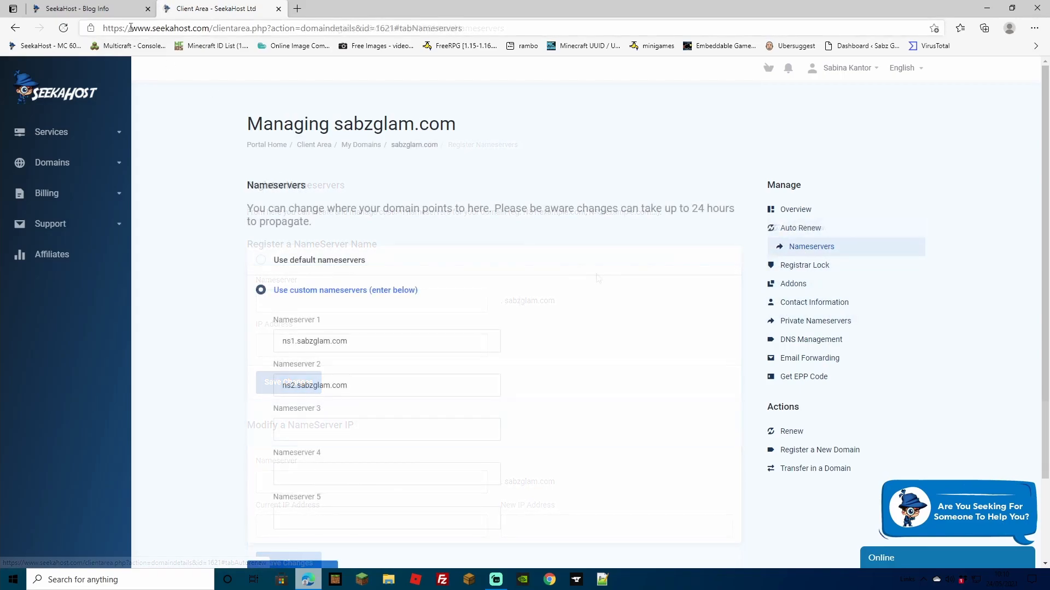
click(86, 13)
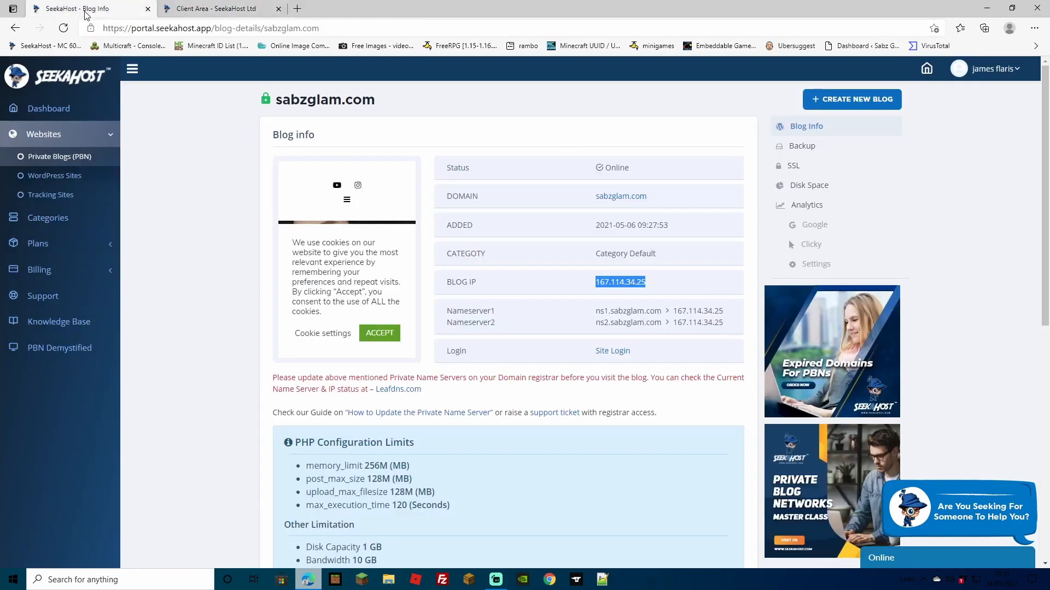
click(599, 340)
drag(596, 311, 662, 312)
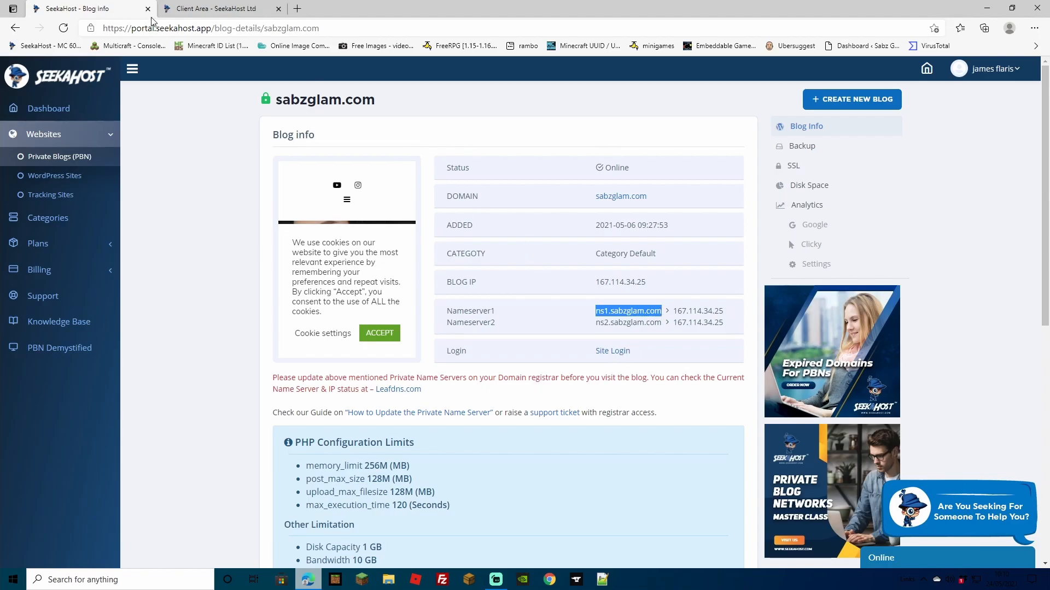
click(195, 9)
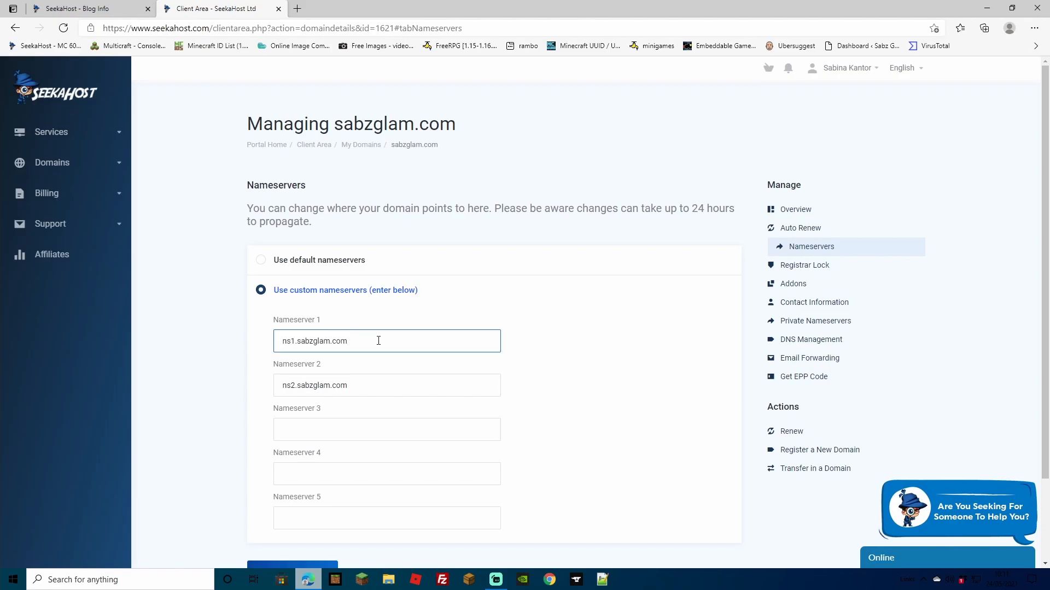
drag(378, 341, 251, 350)
right_click(310, 342)
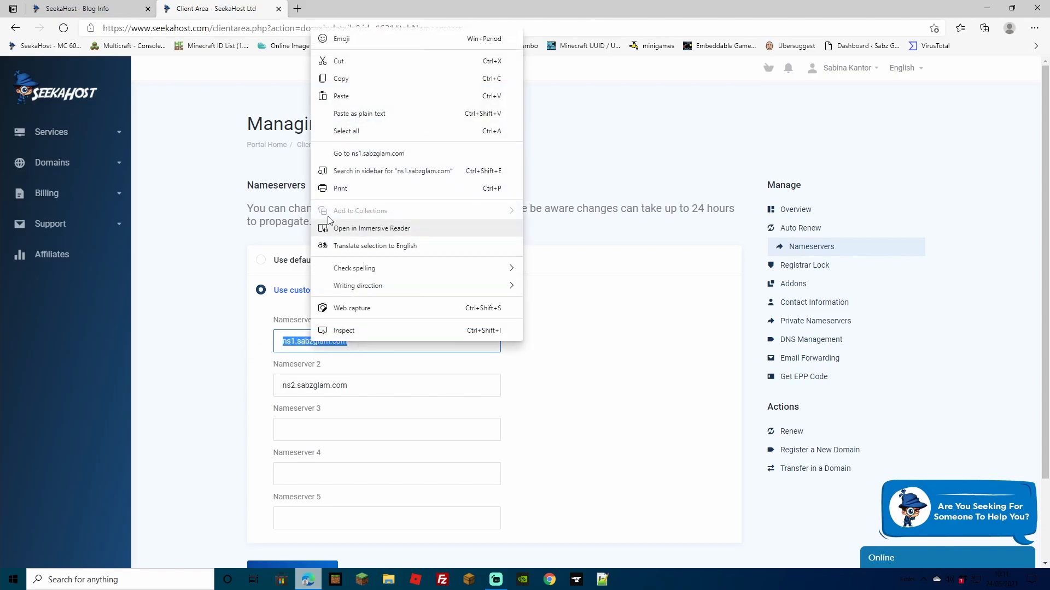
click(350, 78)
click(370, 341)
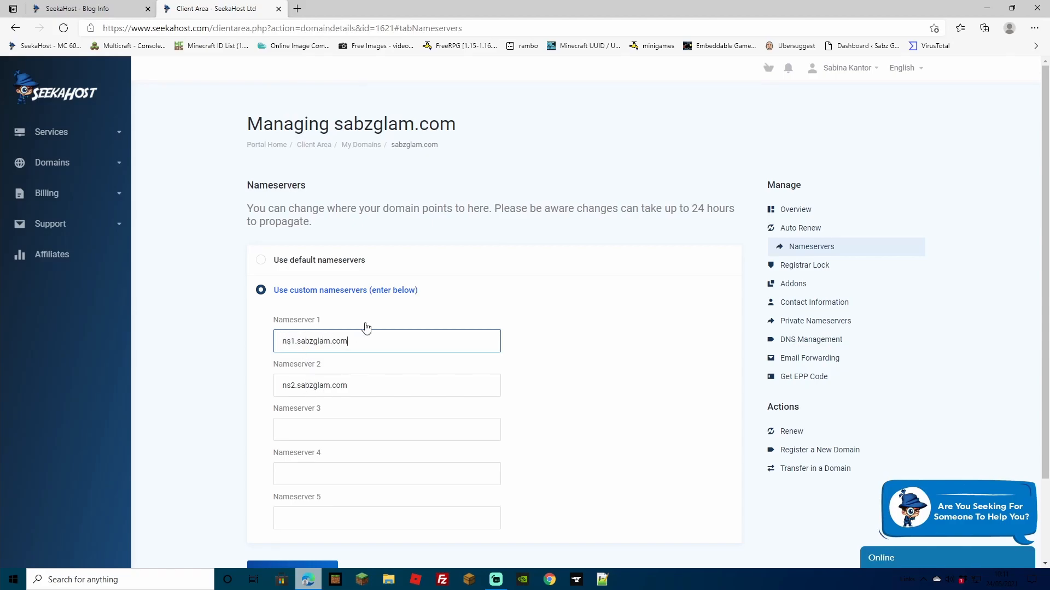
- Copy ns2.sabzglam.com from the blog info into the sabzglam.com domain's Nameserver 2 field
click(87, 9)
drag(593, 323, 659, 326)
right_click(649, 327)
click(678, 334)
click(240, 8)
triple_click(371, 390)
right_click(295, 385)
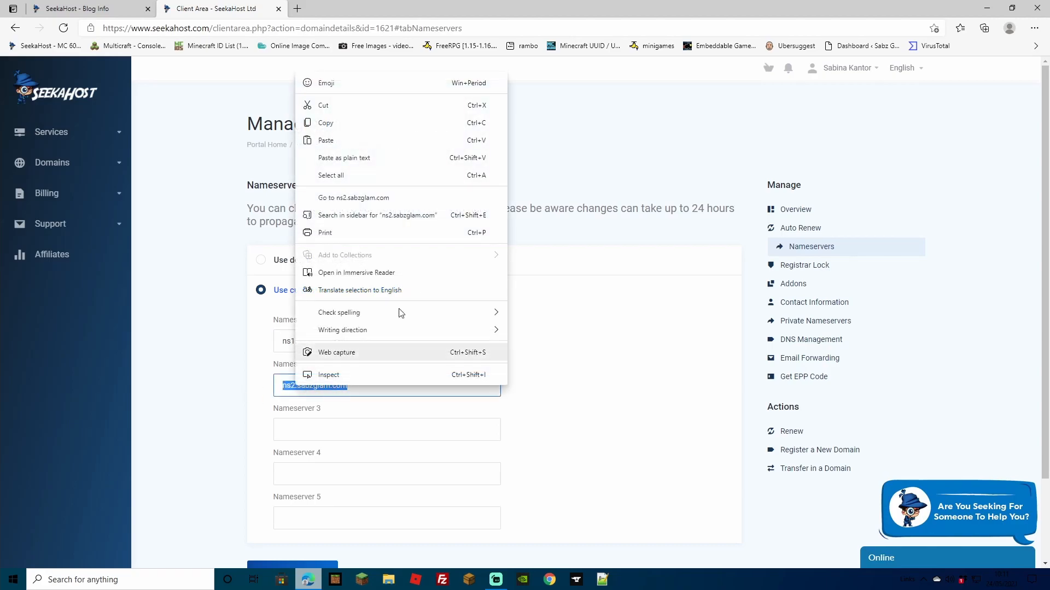
click(335, 140)
scroll(583, 395, down, 2)
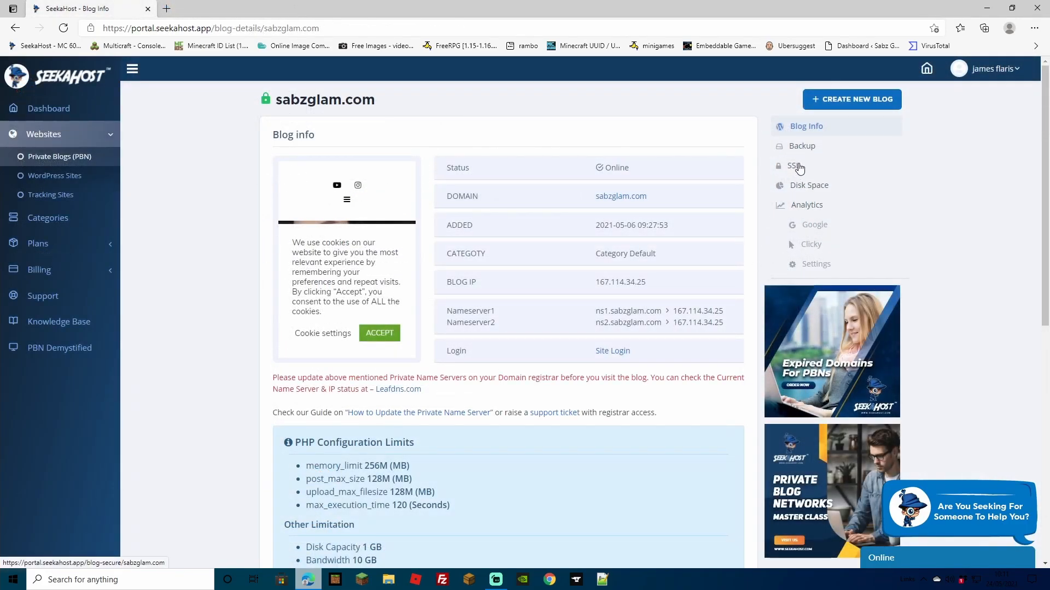
- Open the SSL certificate page of the sabzglam.com blog in the control panel
click(794, 166)
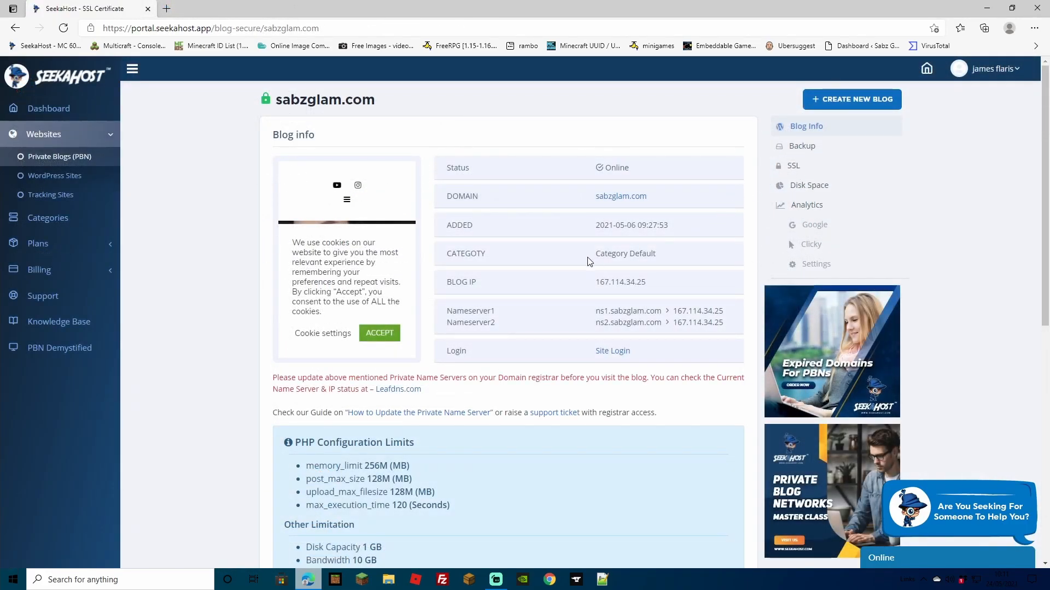